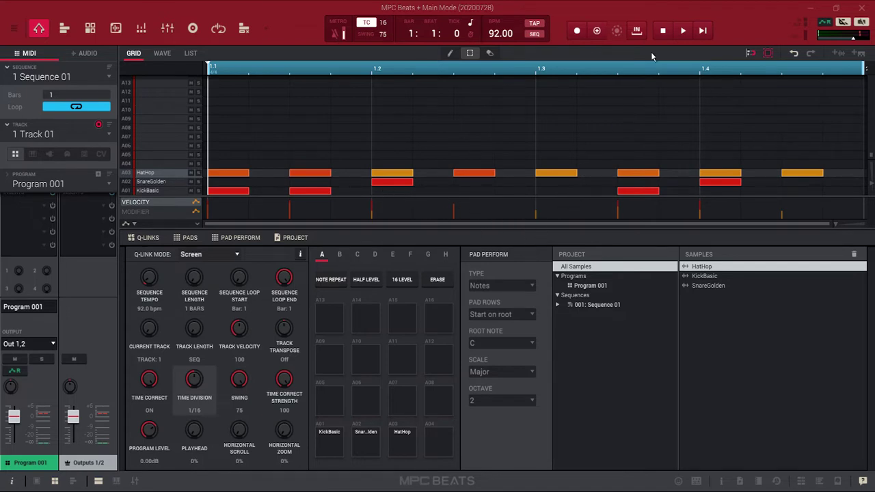
Step: Play the one-bar drum sequence, stop it and return the playhead to the start of the bar
left_click(684, 31)
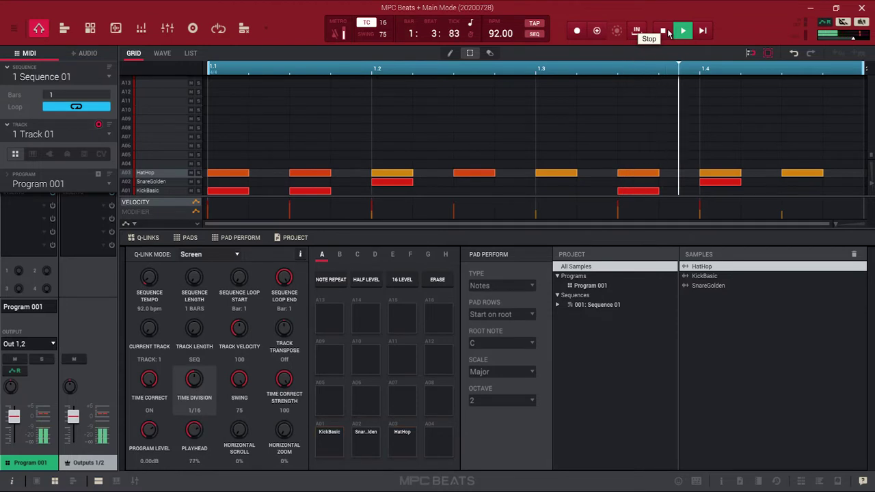
left_click(668, 32)
left_click(220, 72)
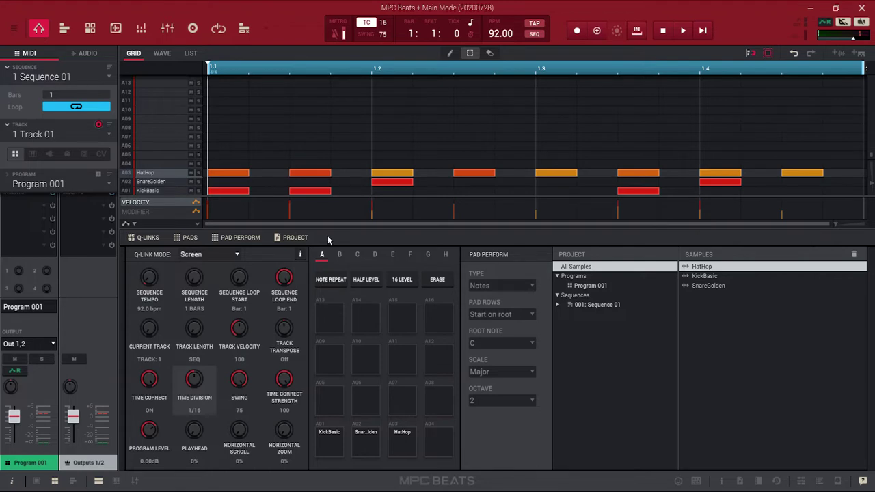
Step: Humanize the timing of all sequence notes with an amount of 30 pulses and eagerness 0, leaving length and velocity untouched
left_click(14, 29)
mouse_move(25, 58)
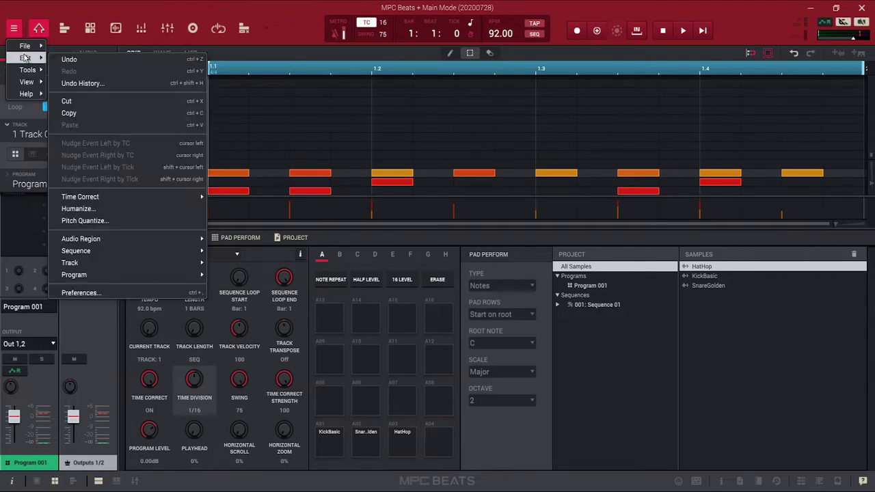
left_click(97, 209)
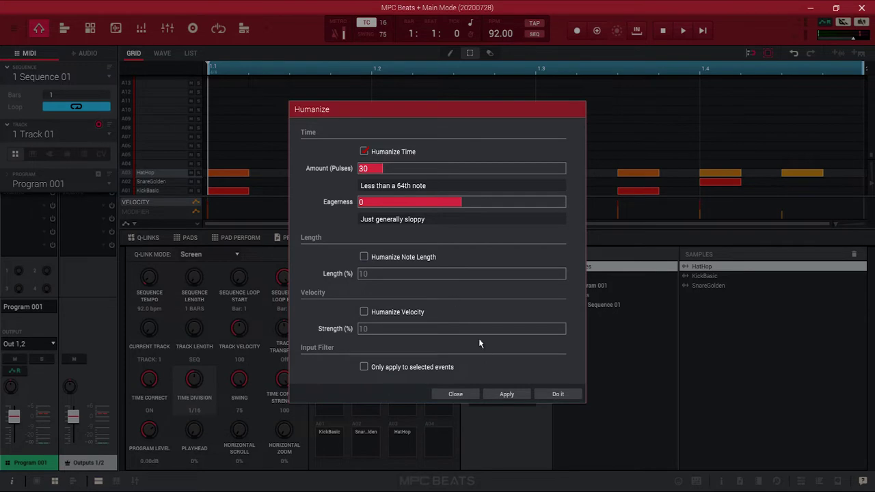
left_click(508, 394)
left_click(559, 395)
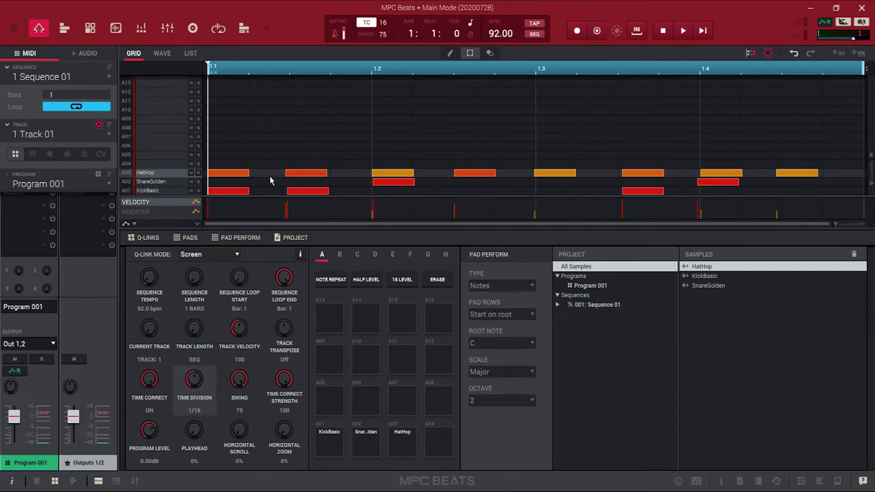
Step: Play back the humanized drum loop, return the playhead to the start and undo the Humanize edit
left_click(684, 32)
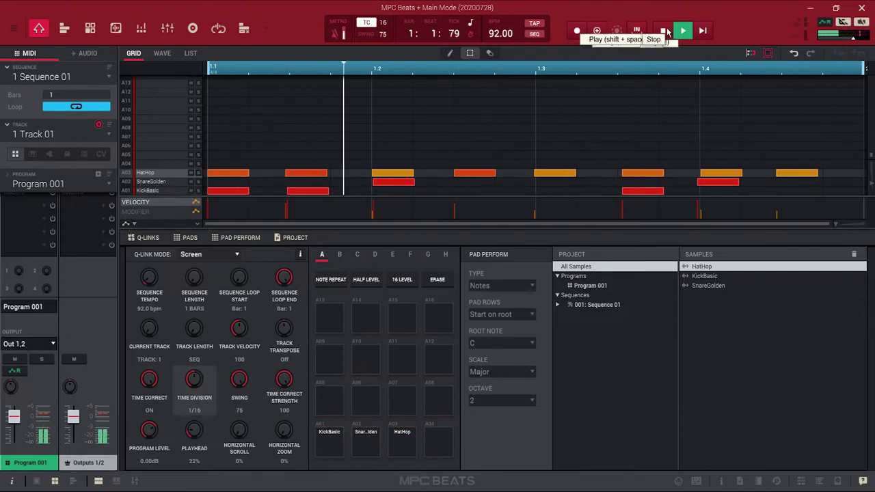
left_click(667, 30)
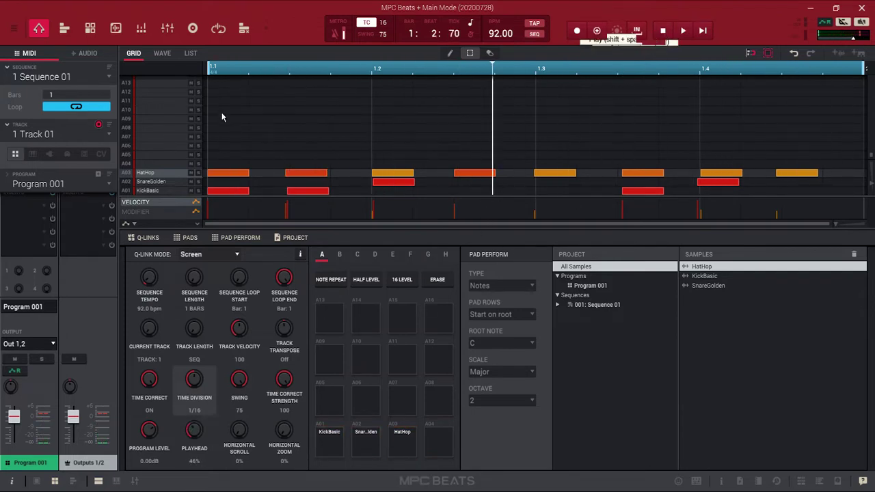
left_click(218, 70)
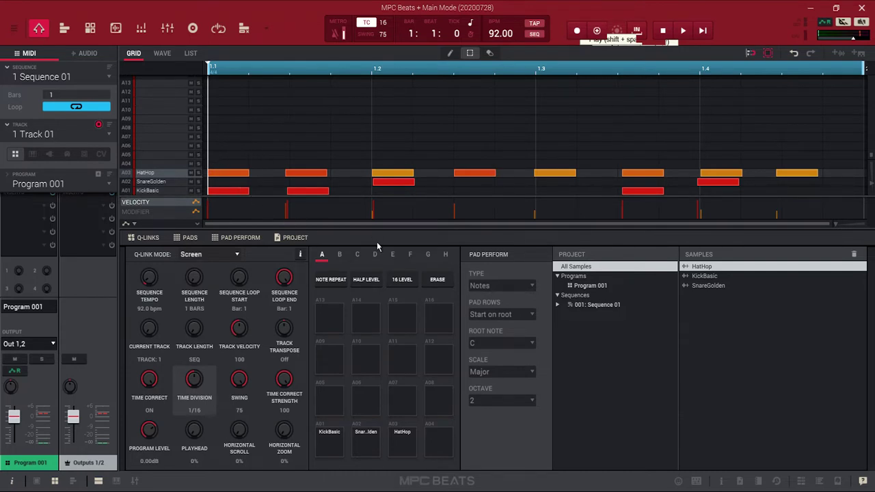
key("ctrl+z")
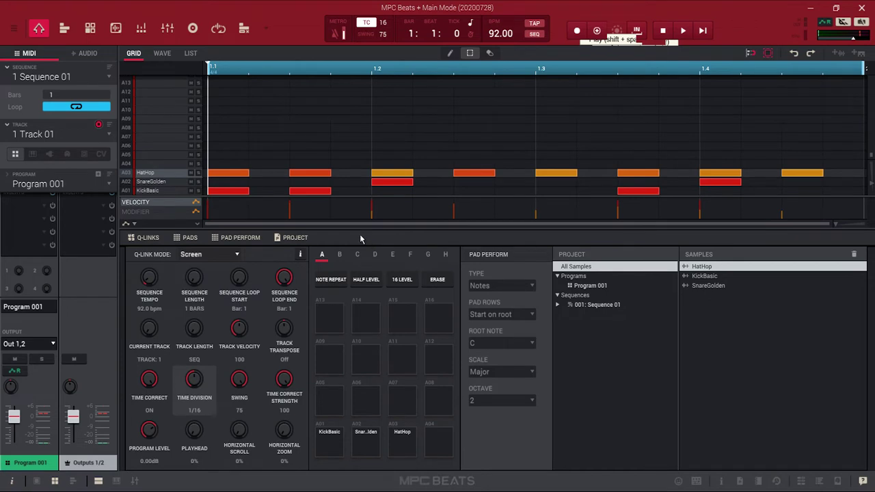
Step: Select all HatHop notes, listen to the drum loop and clear the selection
left_click(158, 174)
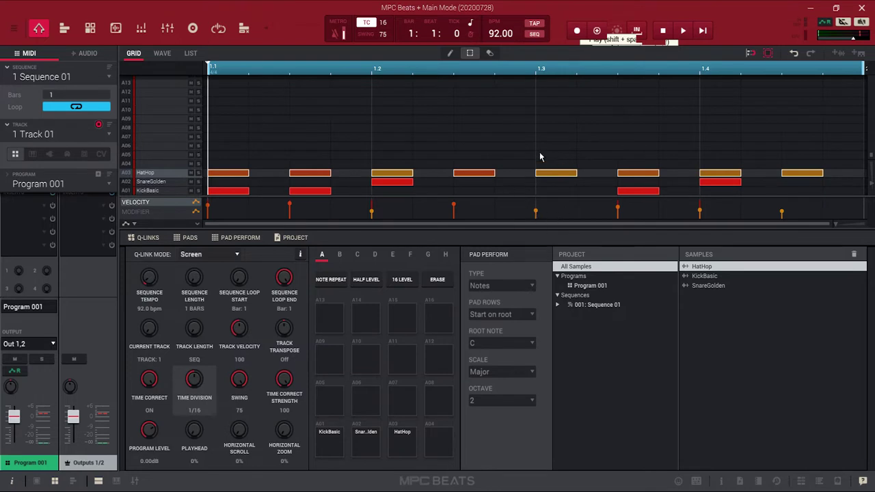
left_click(683, 32)
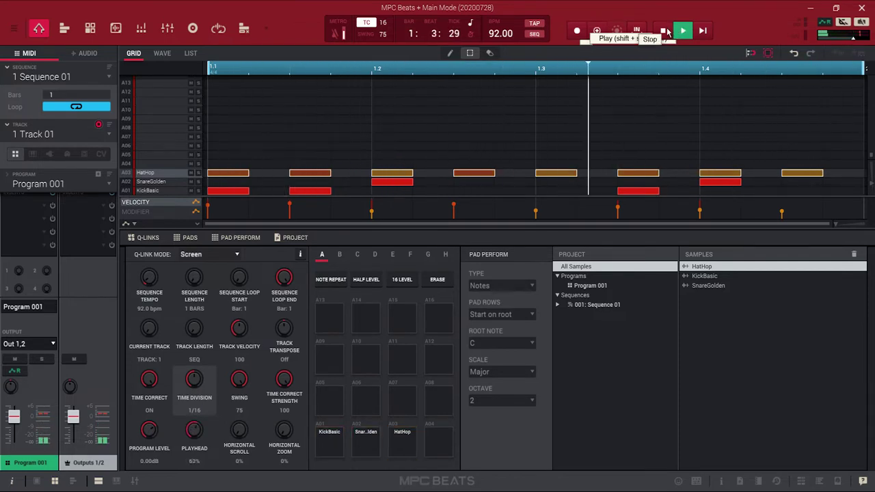
left_click(665, 32)
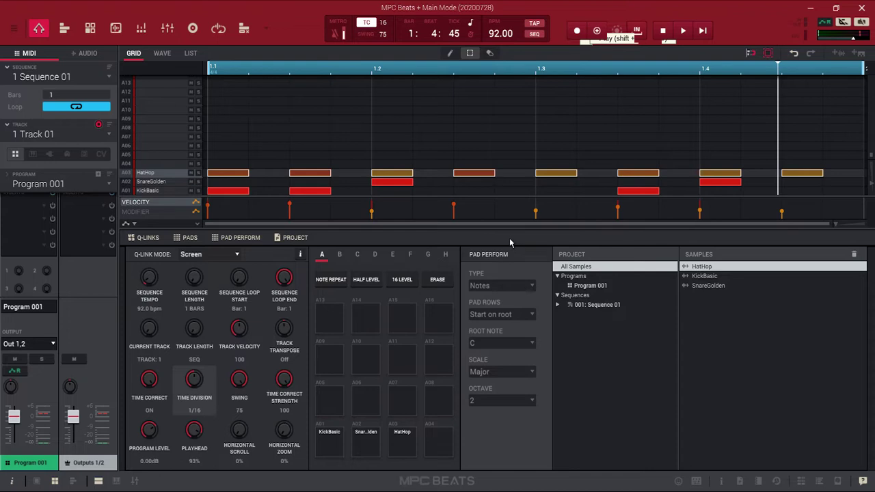
left_click(421, 153)
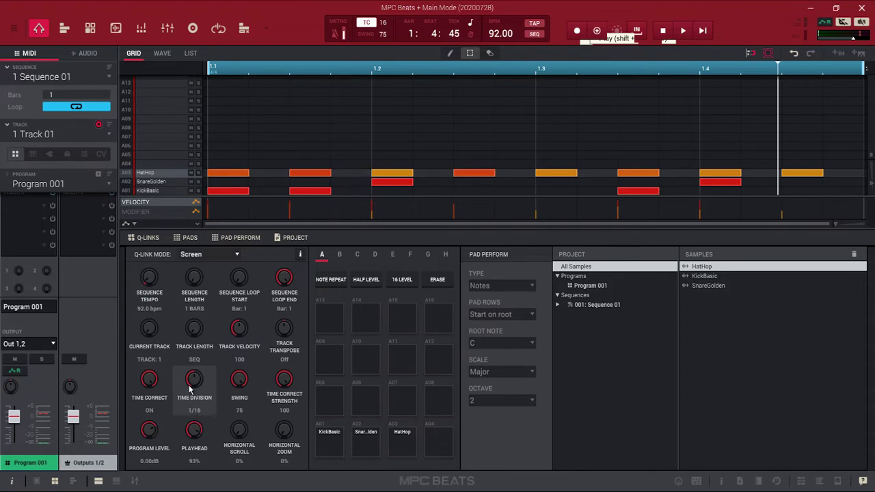
Step: Try to nudge the HatHop note midway between beats 1.2 and 1.3, and set the Time Division to 1/64T
left_click(485, 177)
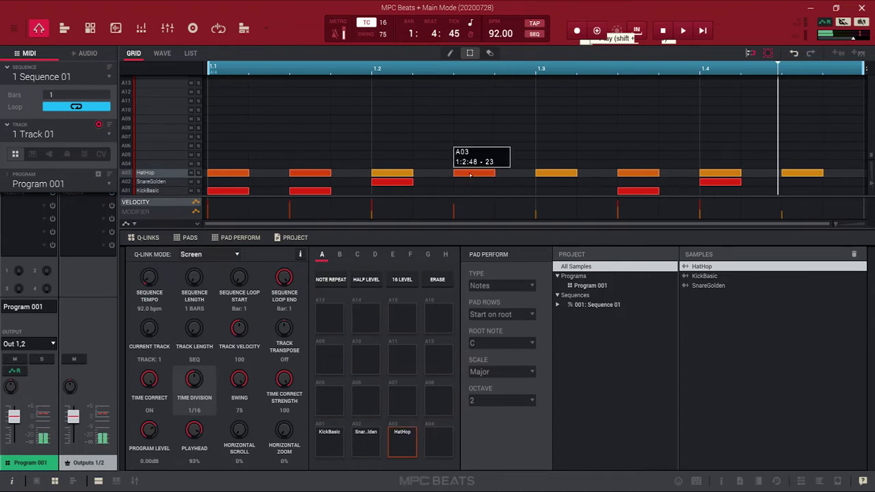
left_click_drag(485, 177, 465, 179)
left_click_drag(198, 387, 199, 374)
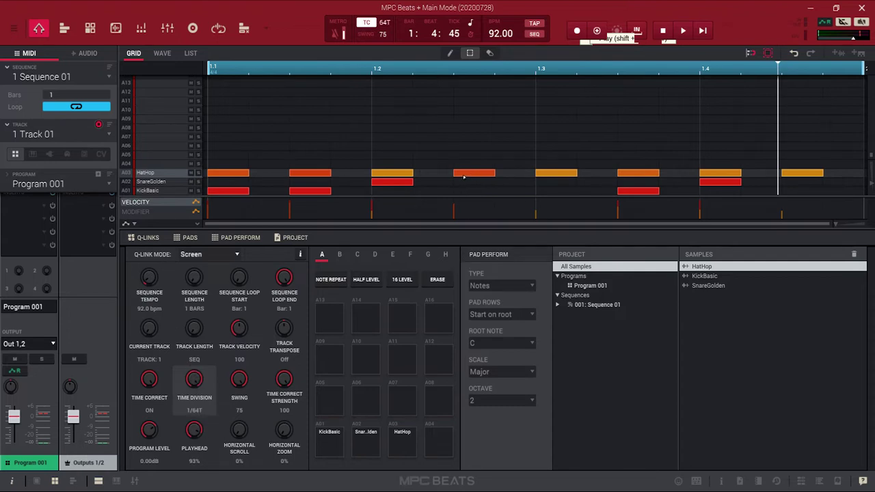
Step: Shift the HatHop note on beat 1.3 one 1/64T step earlier and play the loop to hear it
left_click(463, 176)
left_click_drag(463, 177, 468, 176)
left_click_drag(476, 174, 469, 173)
left_click_drag(553, 176, 539, 176)
left_click(683, 31)
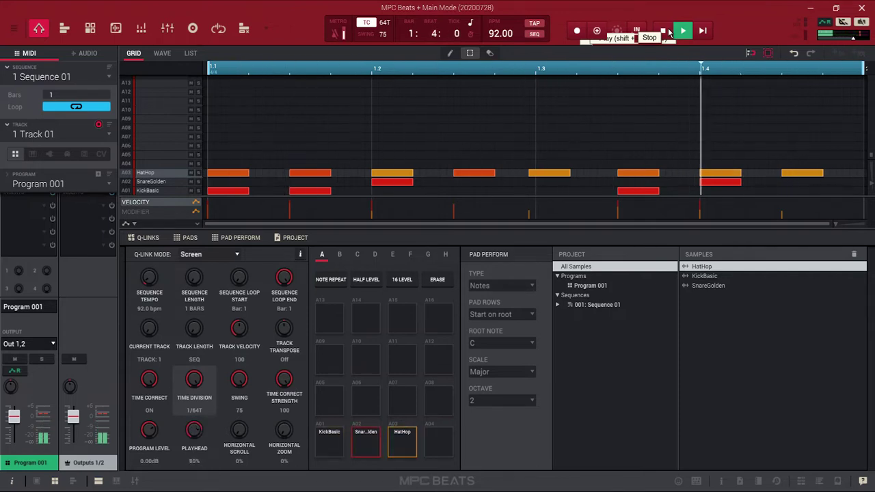
left_click(668, 32)
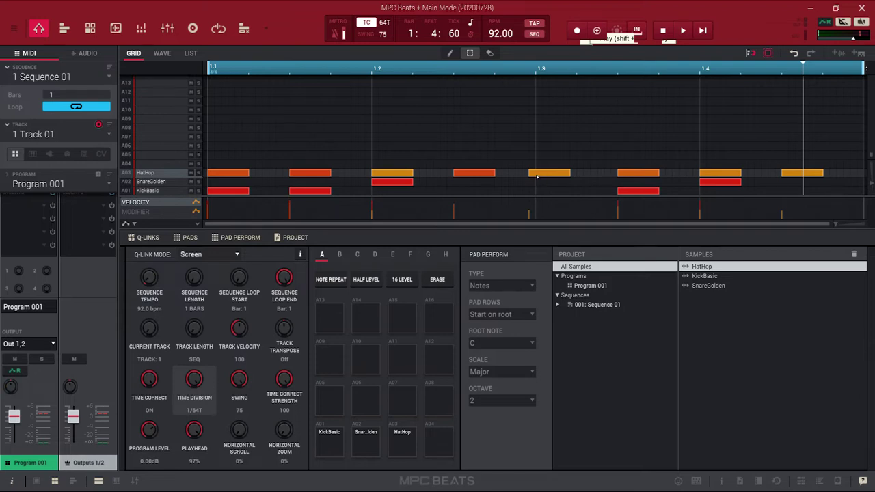
Step: Move the HatHop note near beat 1.3 to one 1/64T step after the beat and play the loop
left_click_drag(537, 176, 553, 175)
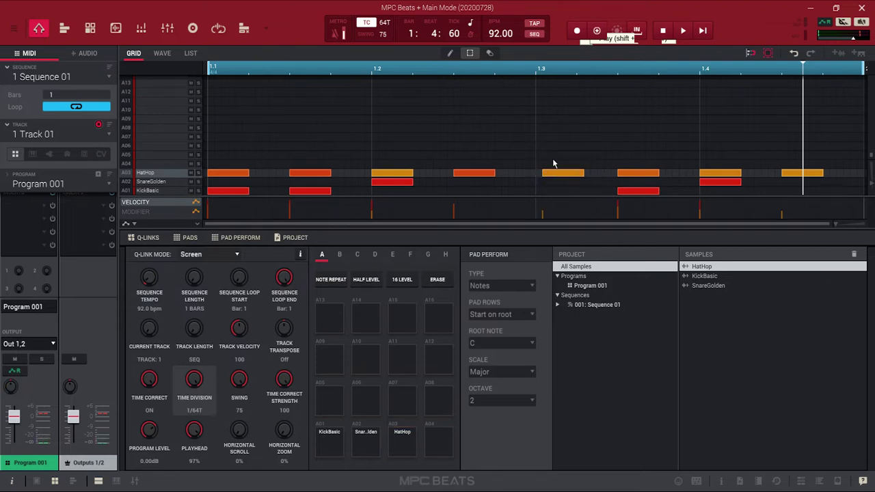
left_click(682, 31)
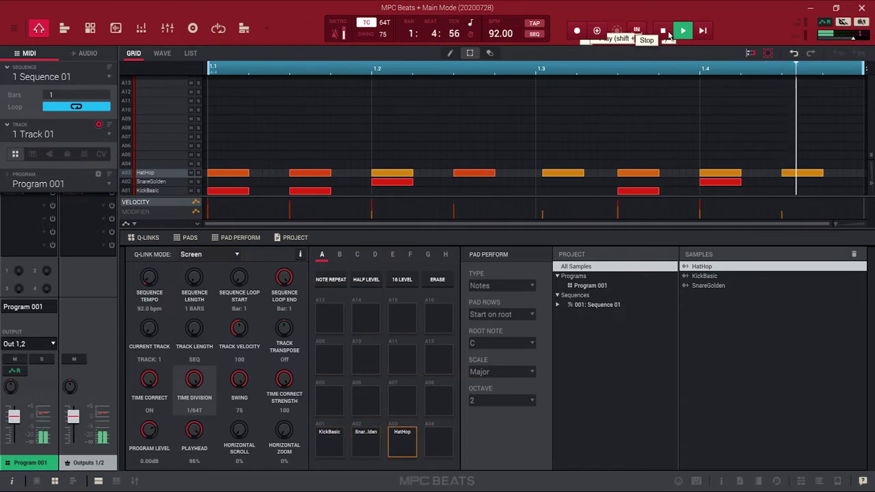
left_click(663, 31)
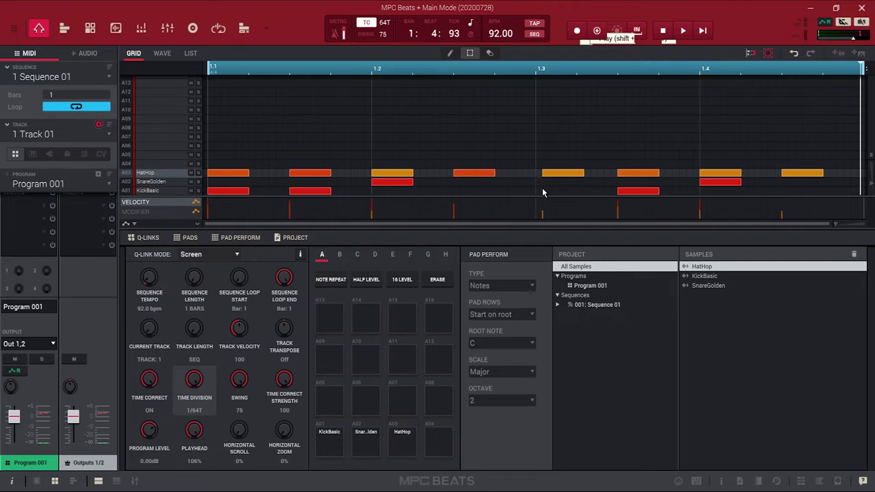
left_click(685, 31)
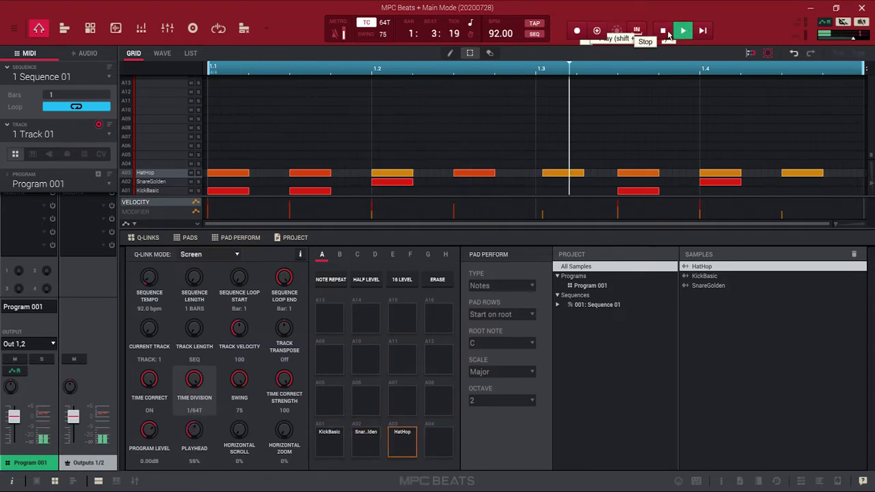
left_click(666, 32)
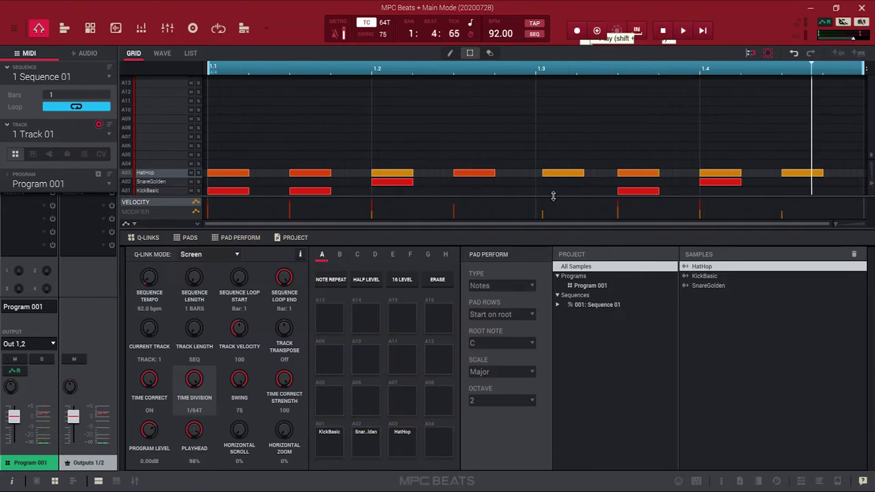
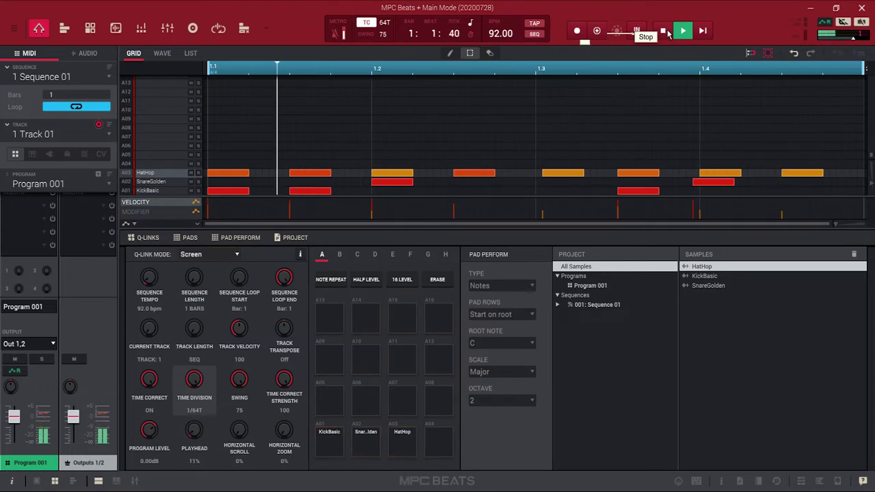
Step: Try the SnareGolden note near beat 1.4 one 1/64T step behind the beat and play the loop
left_click(666, 33)
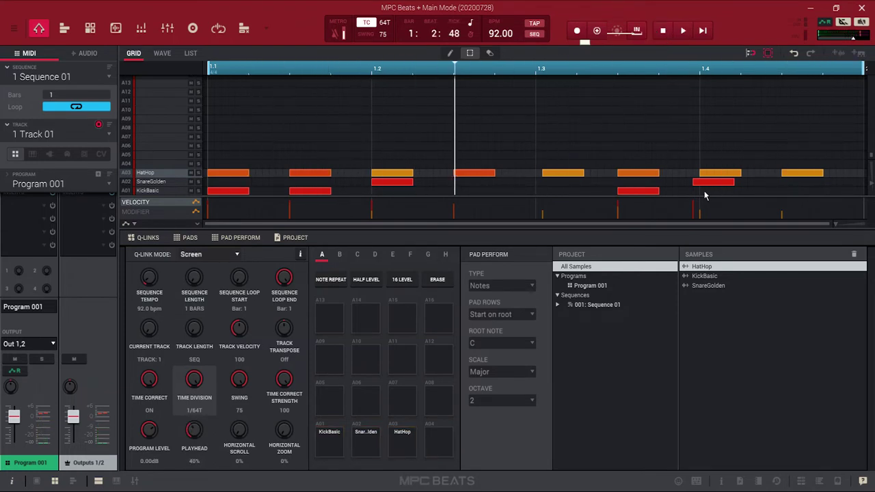
left_click_drag(702, 182, 715, 182)
key("space")
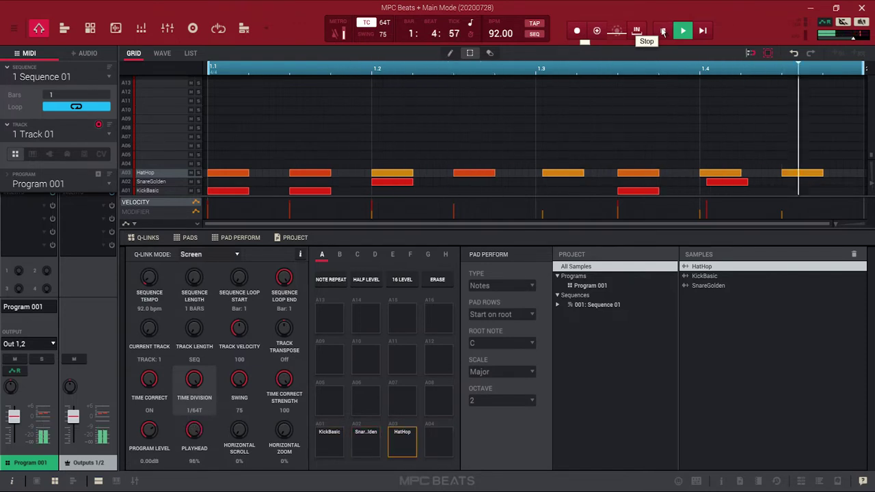
left_click(662, 31)
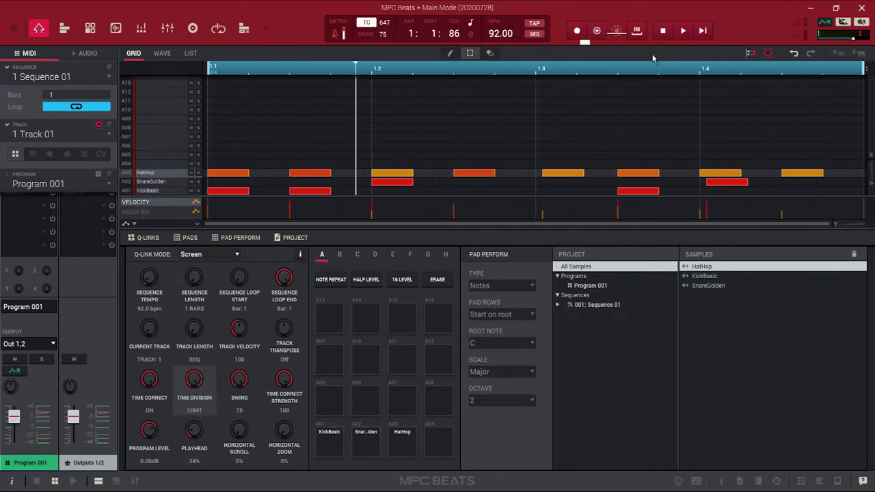
Step: Return the playhead to the start and place the second SnareGolden note one 1/64T step ahead of beat 1.4
left_click(212, 67)
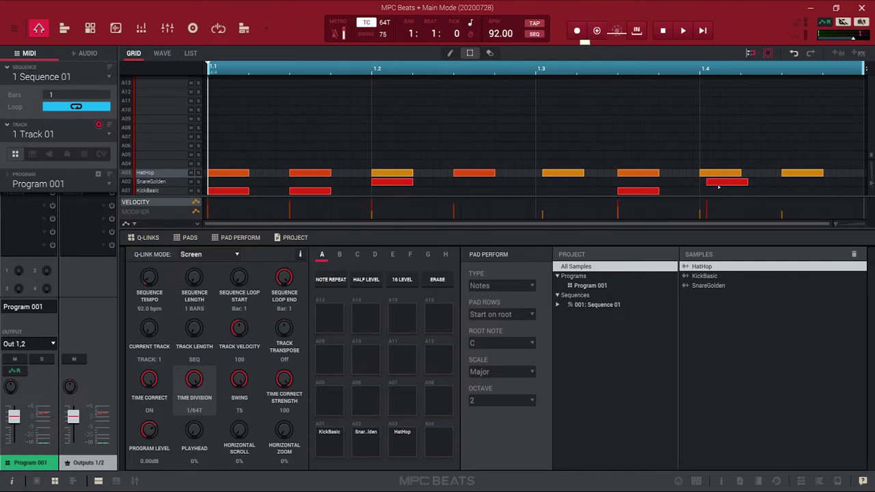
left_click_drag(718, 184, 705, 184)
Step: Select both SnareGolden notes, lower their velocity slightly and play the loop
left_click(164, 184)
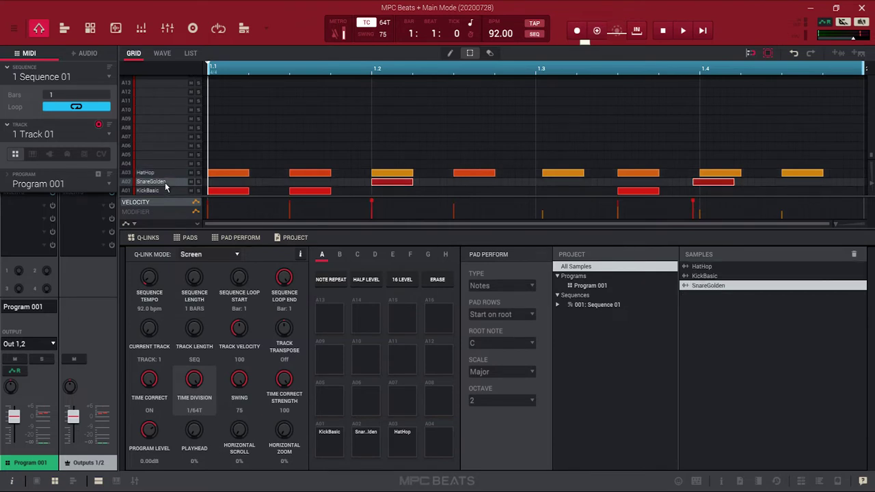
mouse_move(694, 205)
left_click_drag(694, 205, 696, 214)
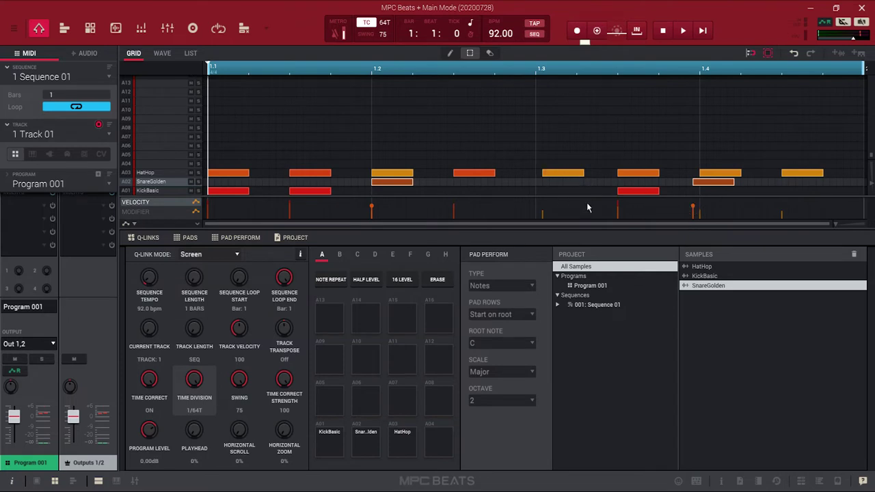
mouse_move(694, 210)
left_click(683, 31)
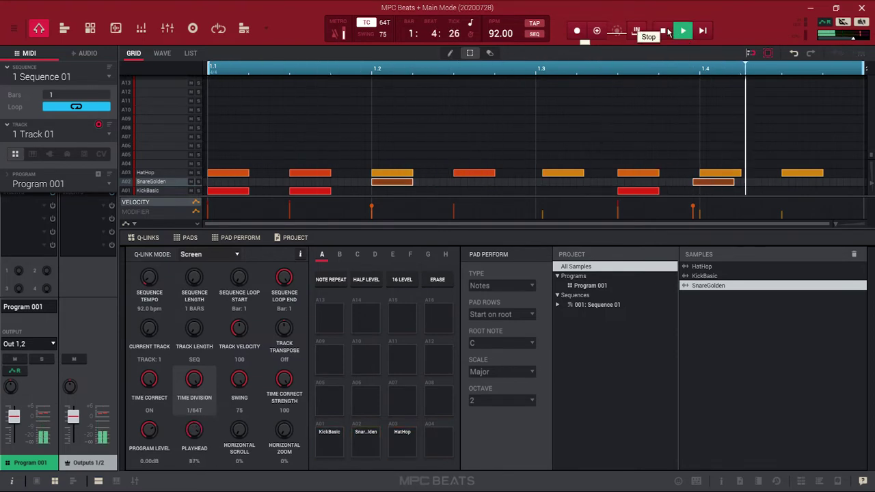
left_click(663, 31)
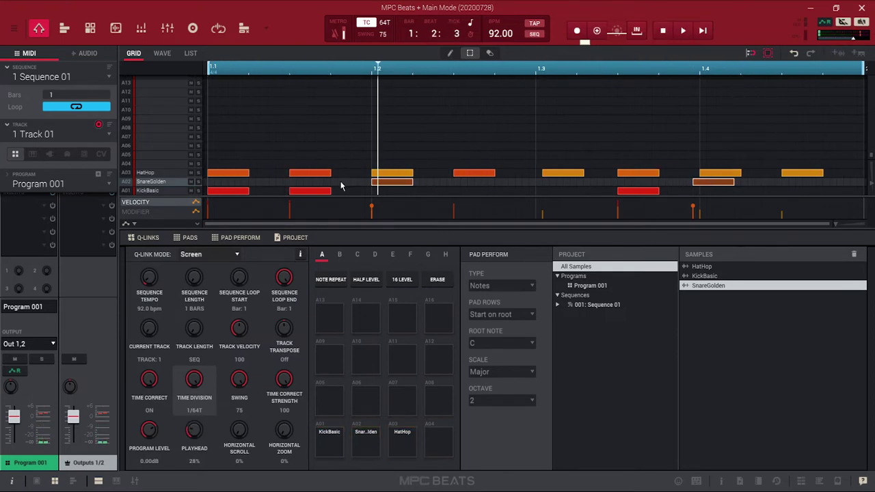
Step: Restore the velocity of both SnareGolden notes and clear the selection
mouse_move(360, 217)
left_click_drag(346, 211, 343, 207)
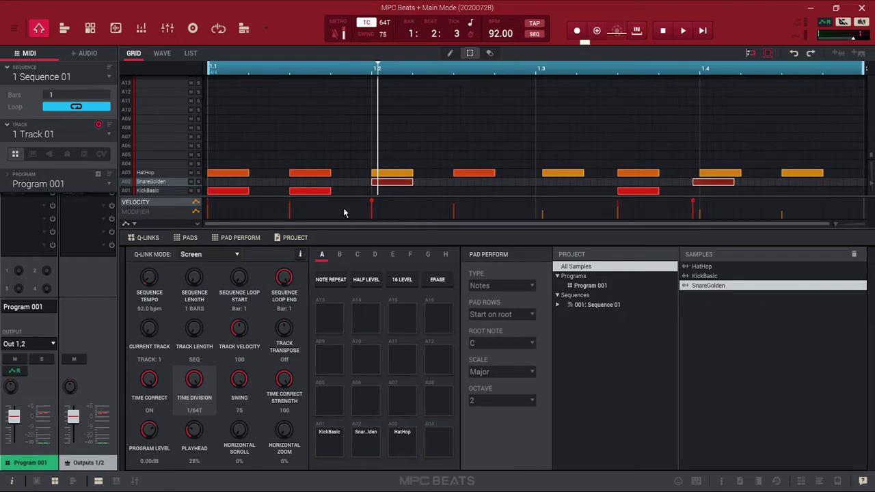
left_click(417, 191)
Step: Lower the velocity of only the SnareGolden note just before beat 1.4 and play the loop
left_click(704, 182)
left_click_drag(694, 207, 694, 211)
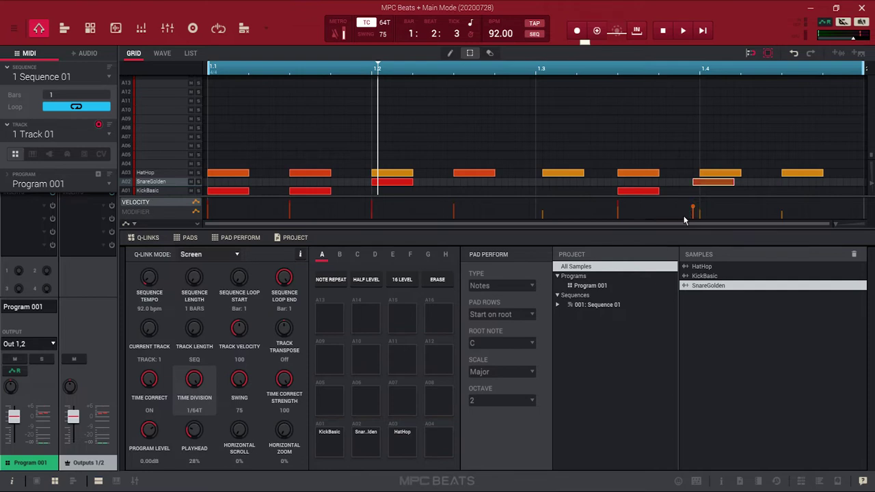
left_click(659, 34)
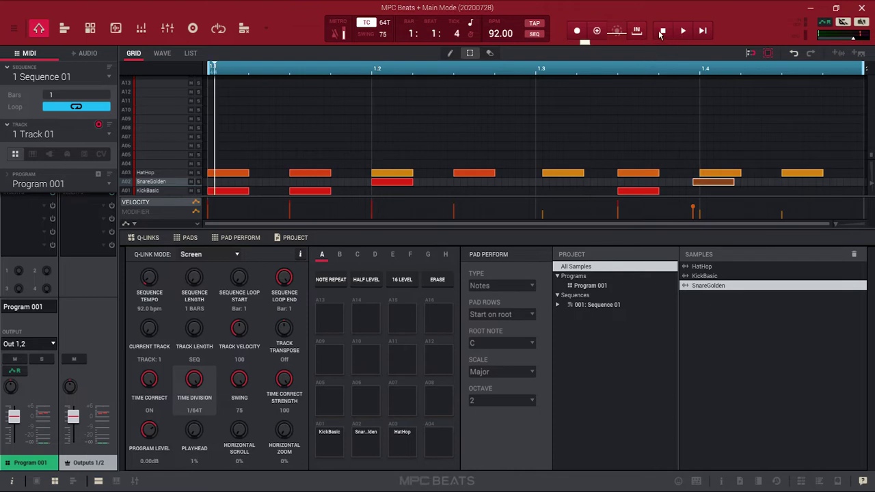
left_click(681, 31)
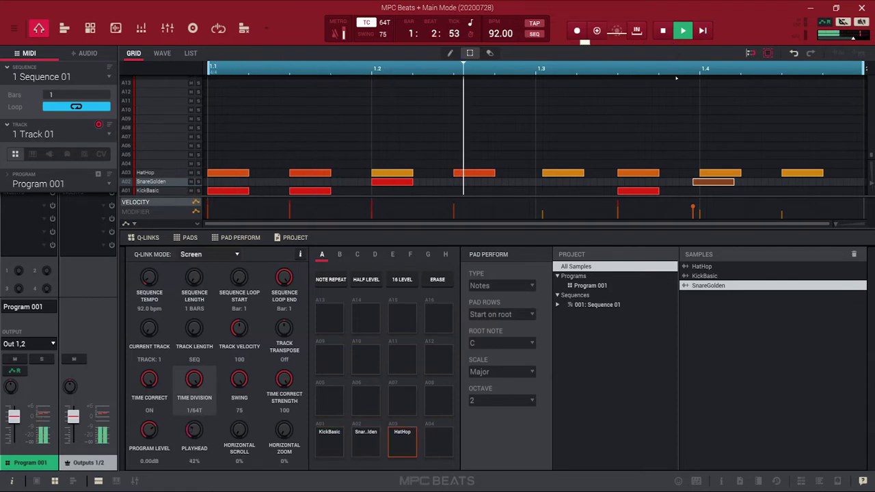
Step: Raise the velocity of the SnareGolden note just before beat 1.4 to about 102, play the loop and return the playhead to the start
mouse_move(694, 210)
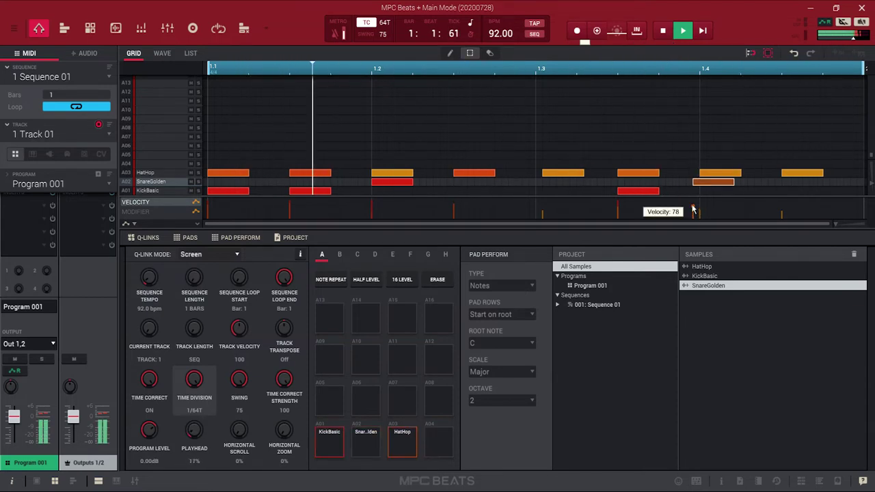
left_click_drag(693, 206, 693, 205)
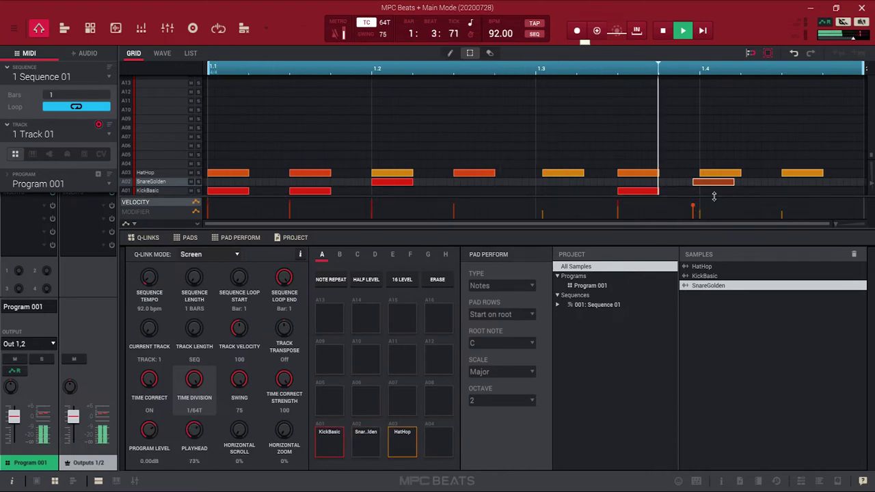
left_click(665, 32)
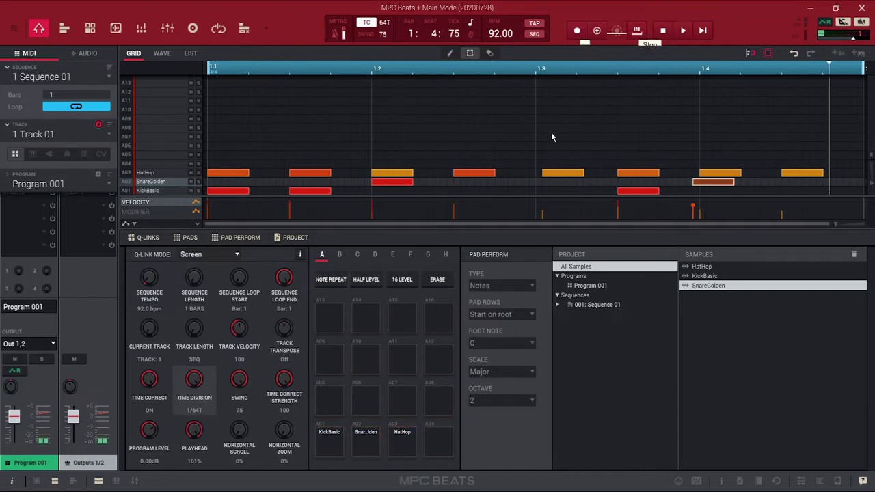
mouse_move(695, 208)
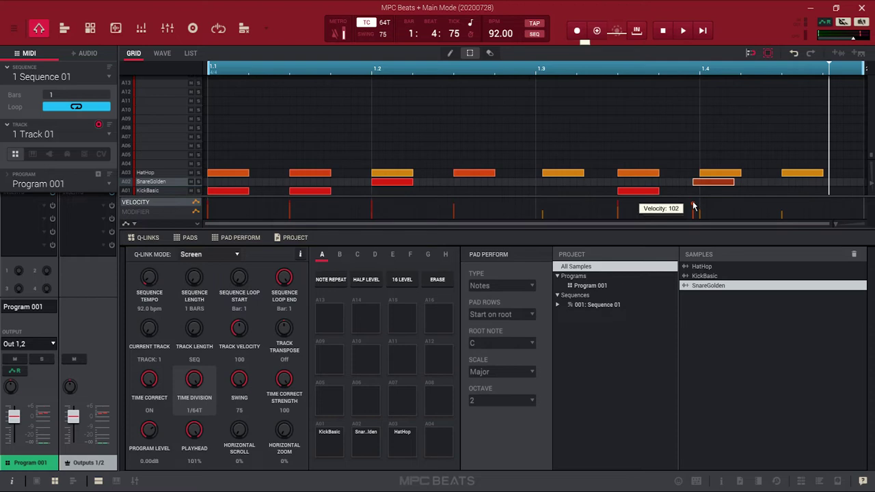
left_click_drag(695, 208, 693, 206)
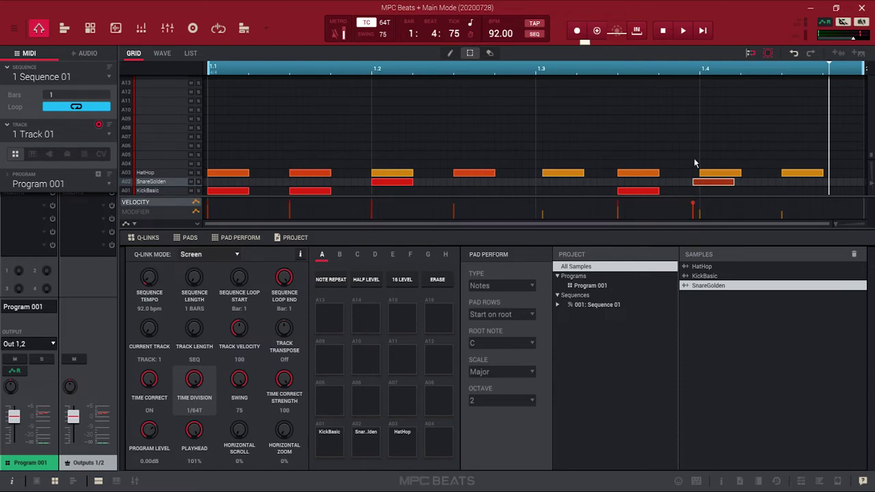
left_click(681, 31)
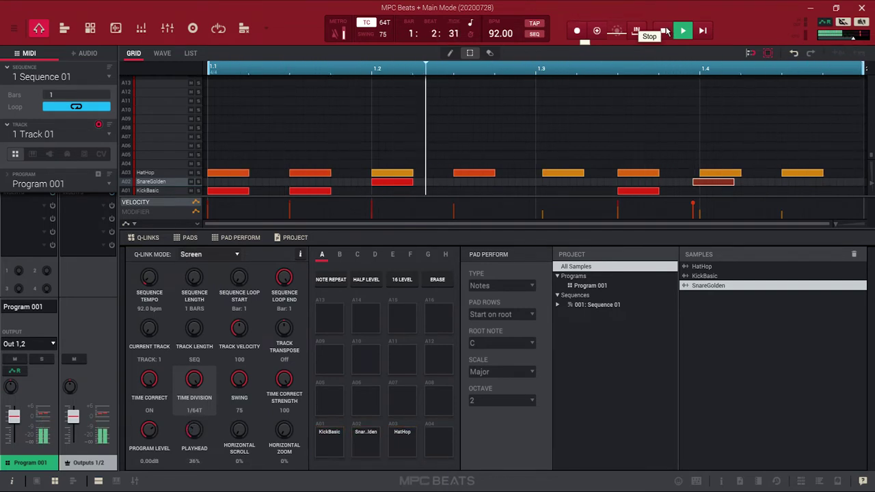
left_click(663, 31)
left_click(213, 68)
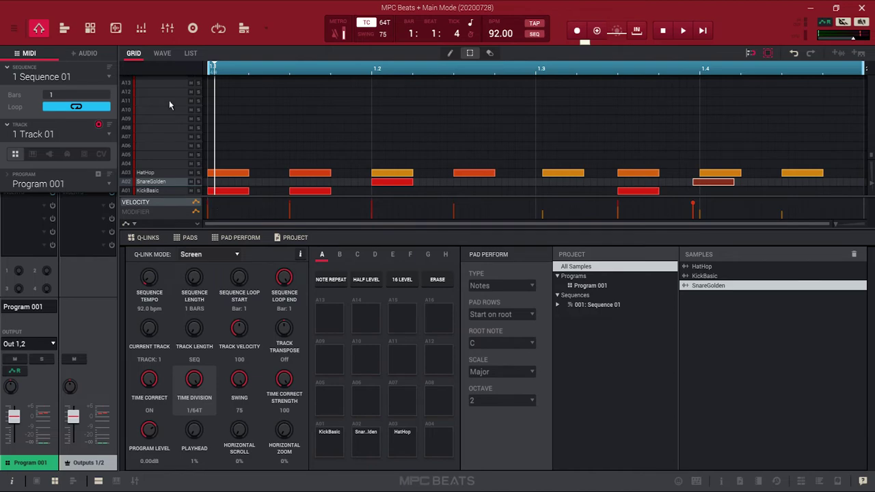
Step: Try moving the SnareGolden sample's start point to 1823 in the waveform view, restore it to 0 and return to the grid
left_click(163, 53)
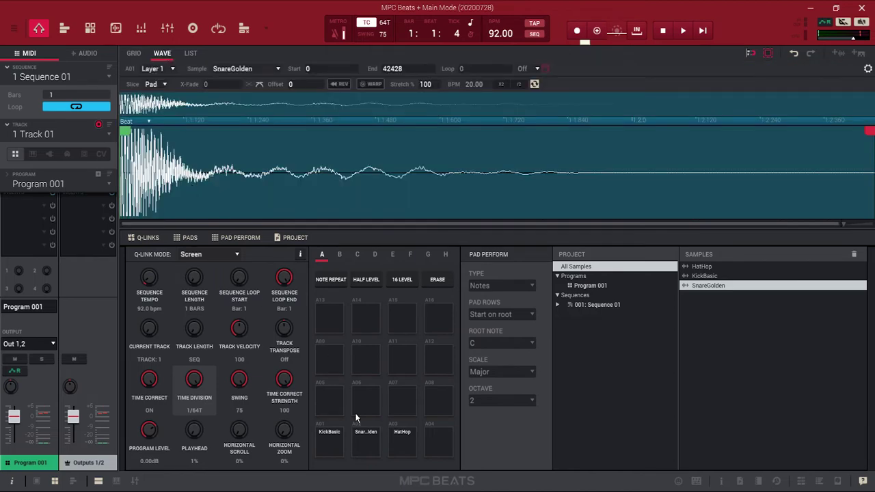
left_click(365, 444)
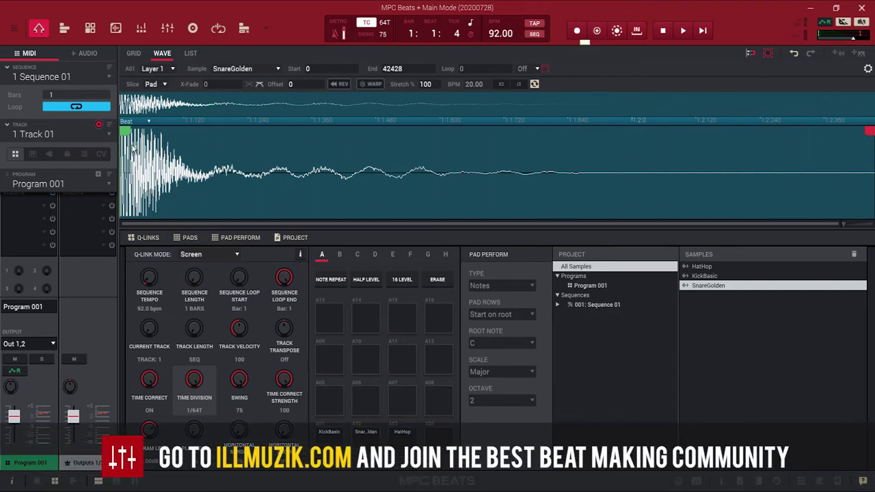
left_click_drag(125, 132, 157, 132)
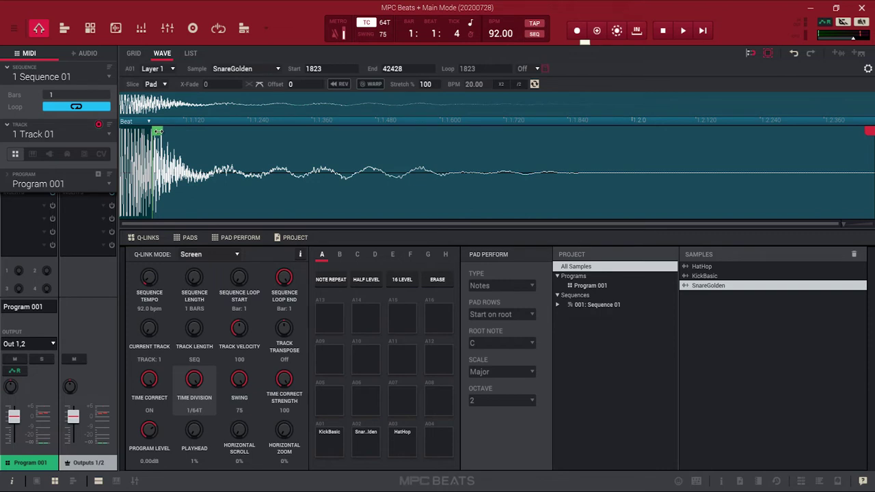
left_click_drag(157, 131, 125, 132)
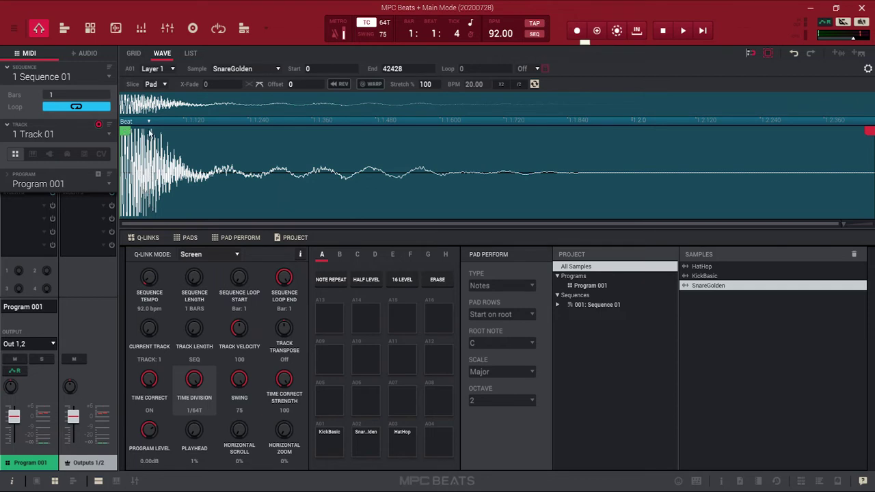
left_click(132, 55)
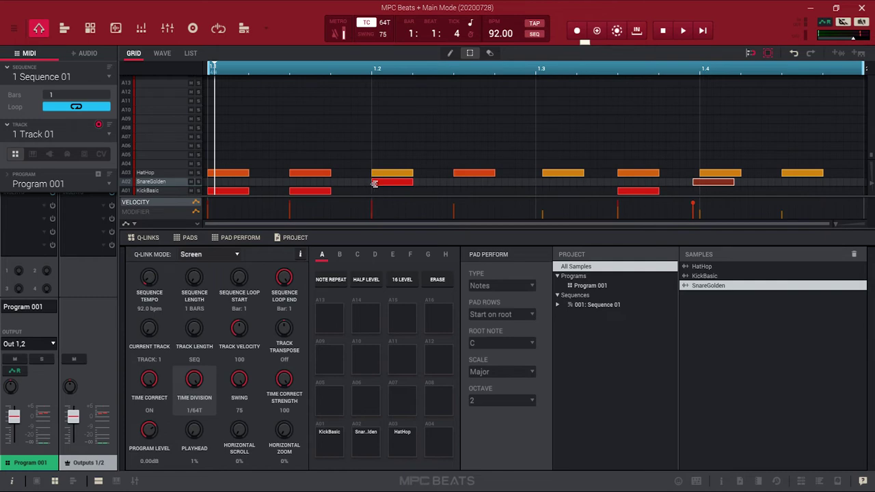
left_click(160, 53)
left_click(162, 55)
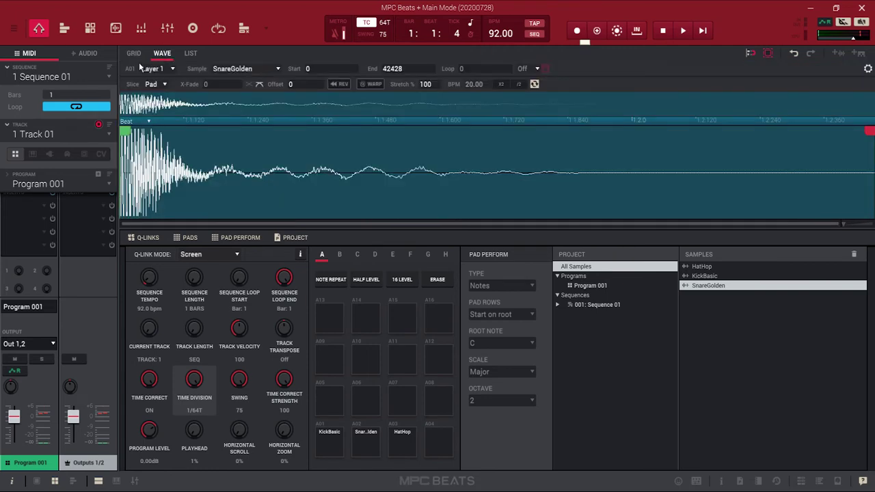
left_click(135, 55)
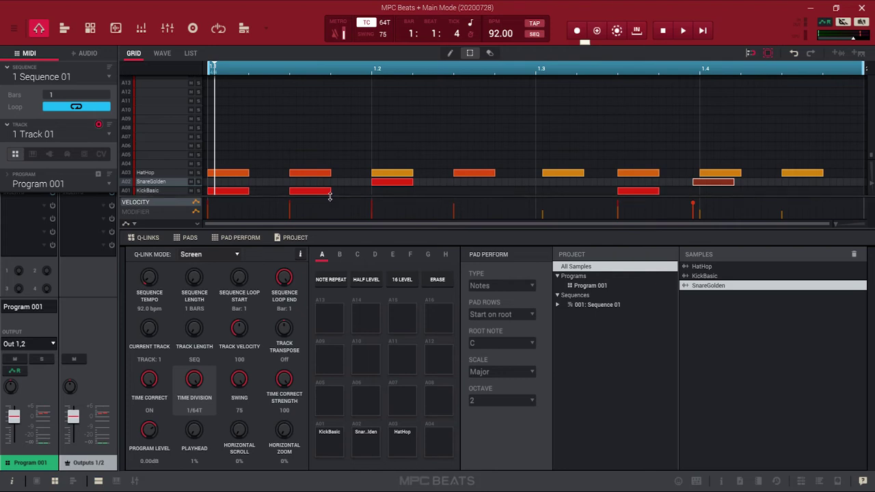
Step: Try a short KickBasic note near the end of the bar at the 1/64T division and delete it
left_click(164, 191)
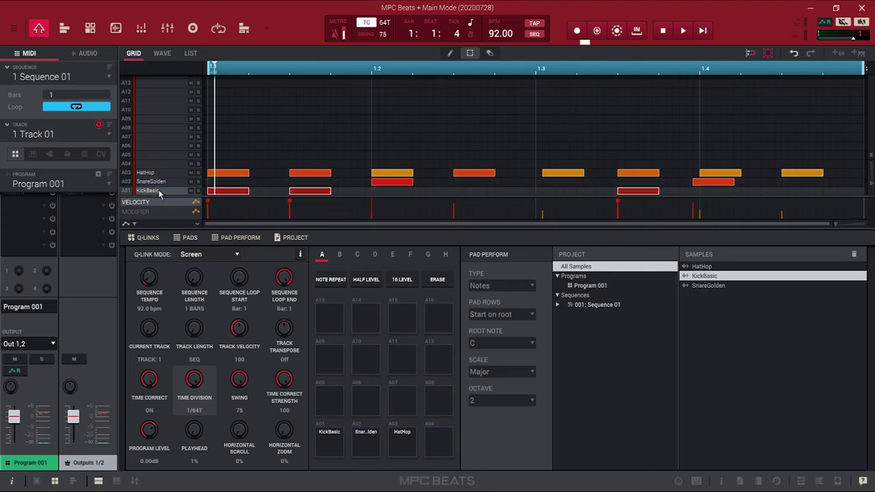
double_click(846, 192)
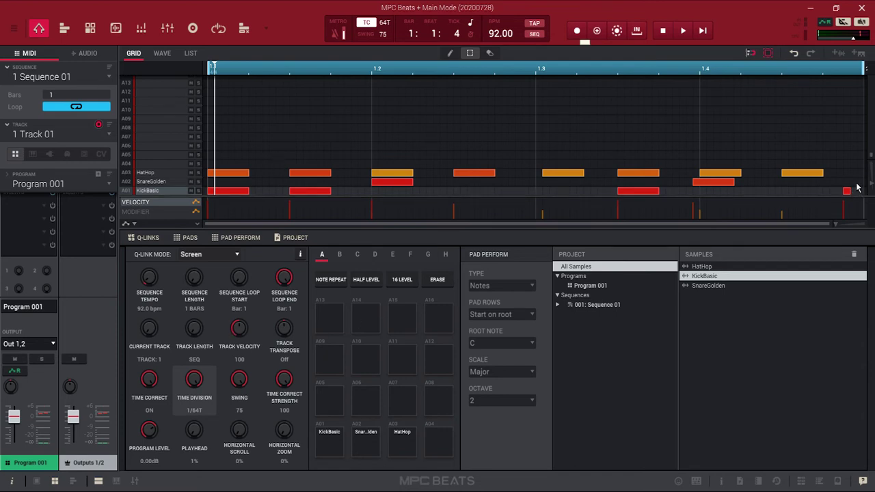
double_click(847, 192)
Step: Try a KickBasic note on the bar's last sixteenth with a 1/16 time division, play the loop and delete the note
left_click_drag(198, 402, 204, 467)
double_click(843, 191)
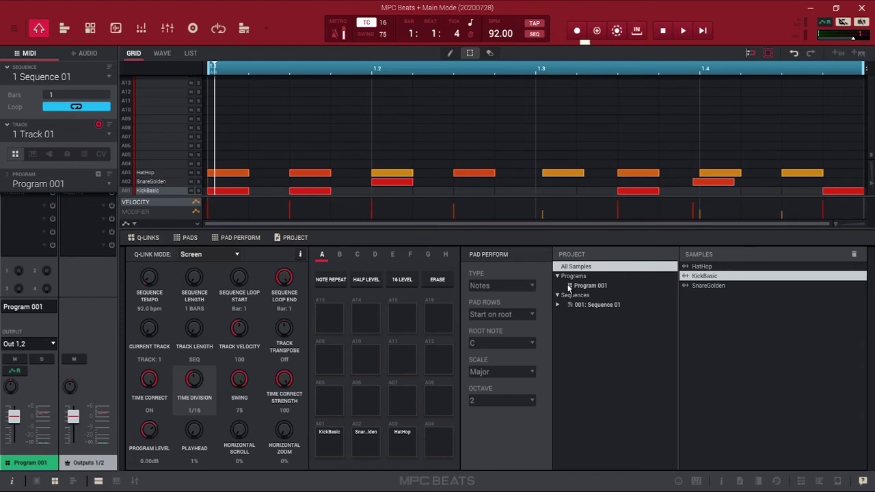
left_click(685, 31)
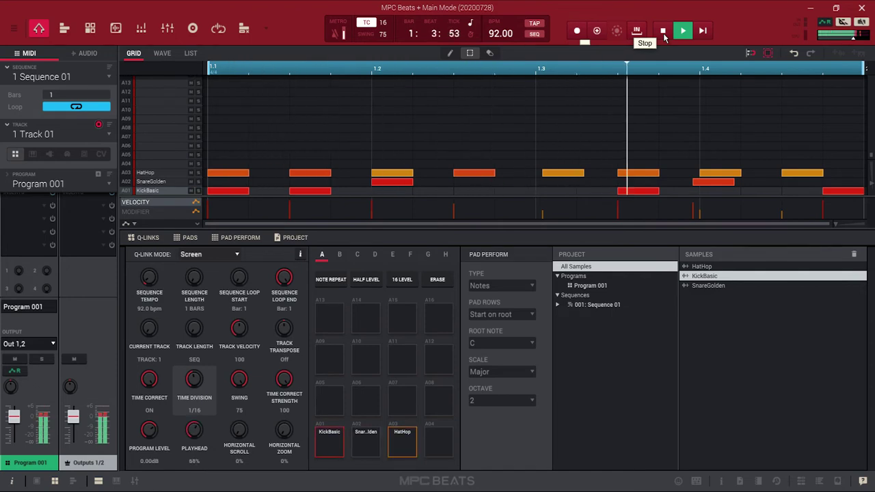
left_click(663, 32)
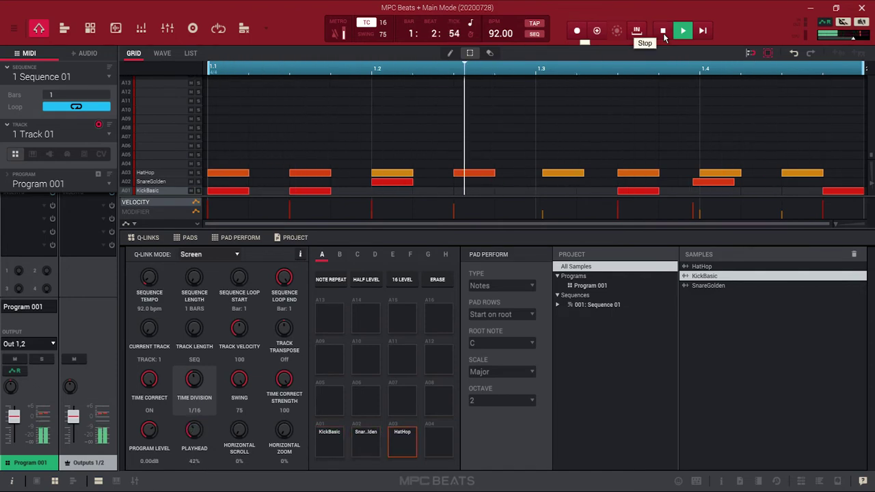
left_click(214, 69)
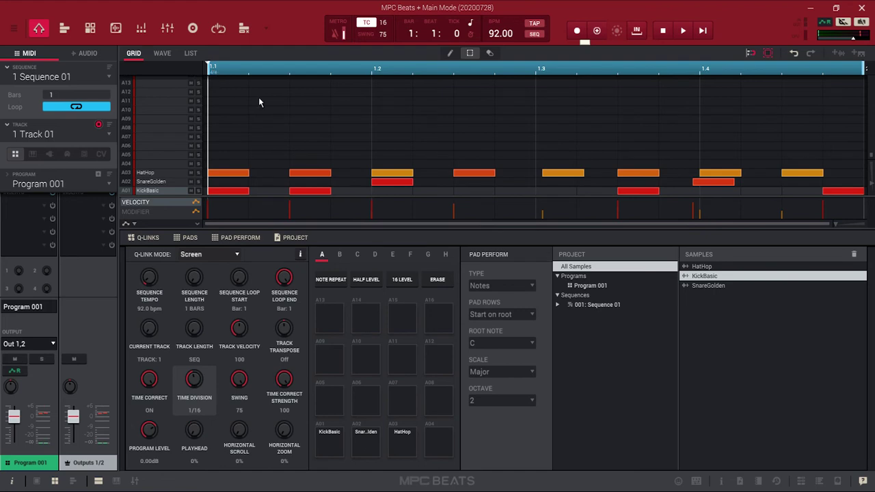
double_click(841, 191)
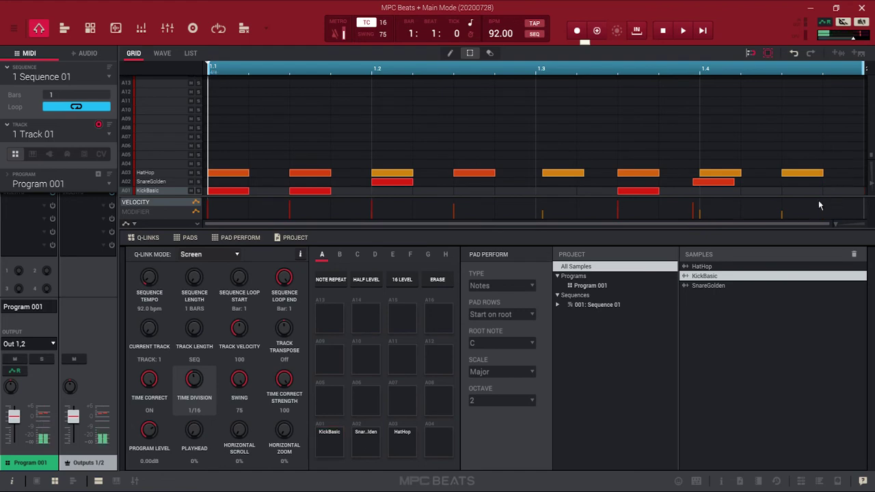
Step: Set the time division to 1/64T, add a short KickBasic note shortly before the end of the bar and play the loop
left_click_drag(196, 386, 201, 371)
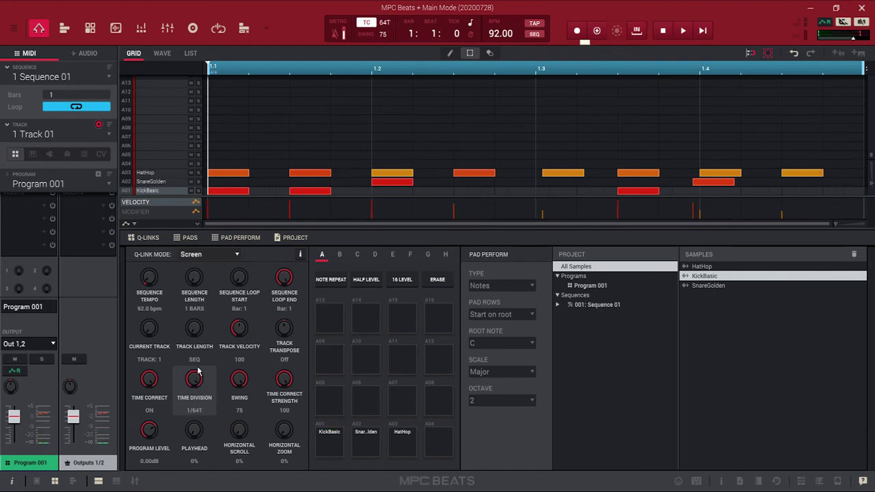
double_click(840, 192)
left_click(683, 33)
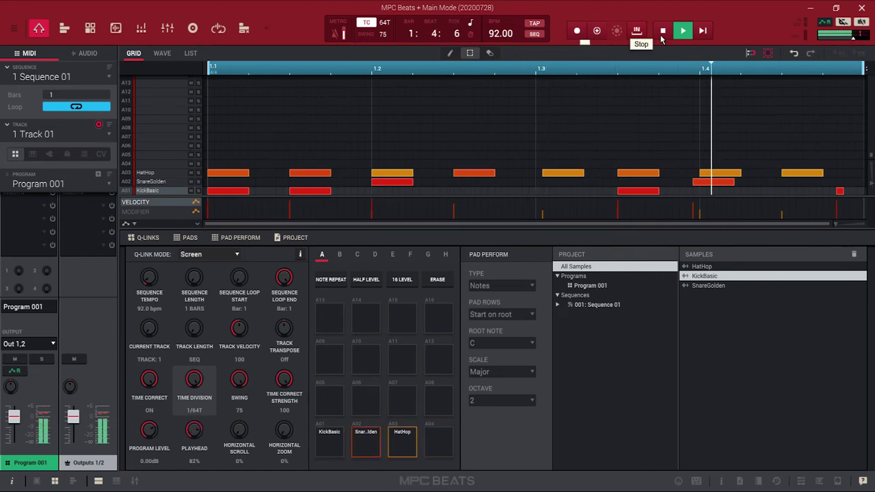
left_click(662, 32)
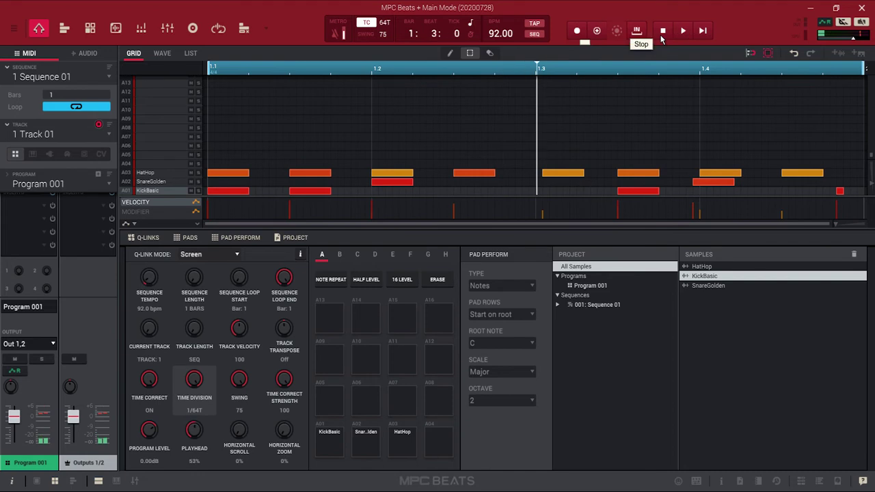
Step: Lower the velocity of the short KickBasic note at the end of the bar in two stages while checking the loop
left_click(840, 192)
mouse_move(837, 205)
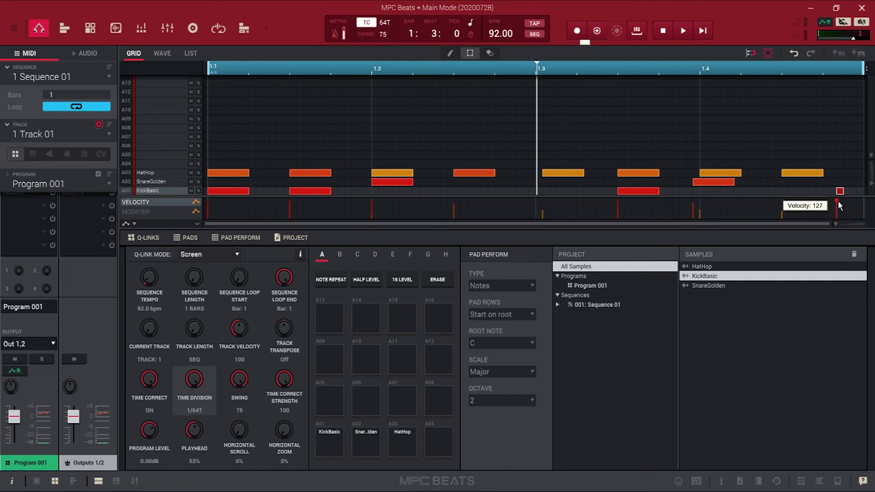
left_click_drag(837, 205, 837, 209)
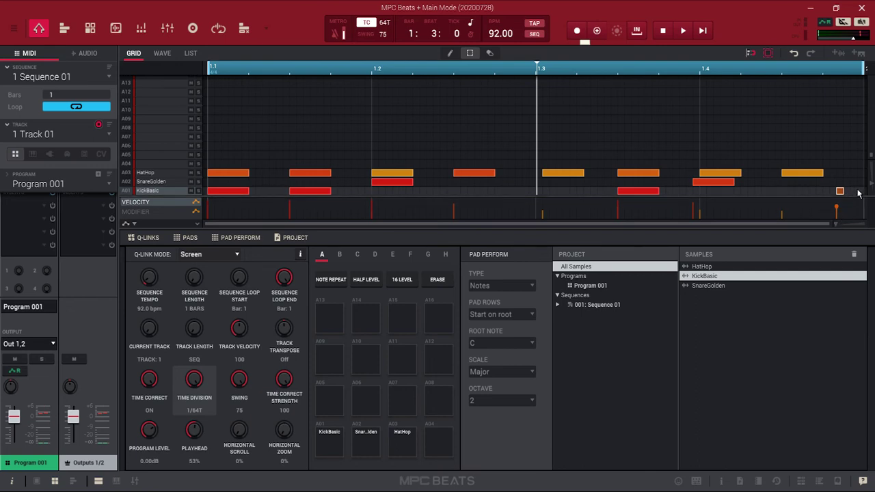
mouse_move(840, 212)
left_click(683, 32)
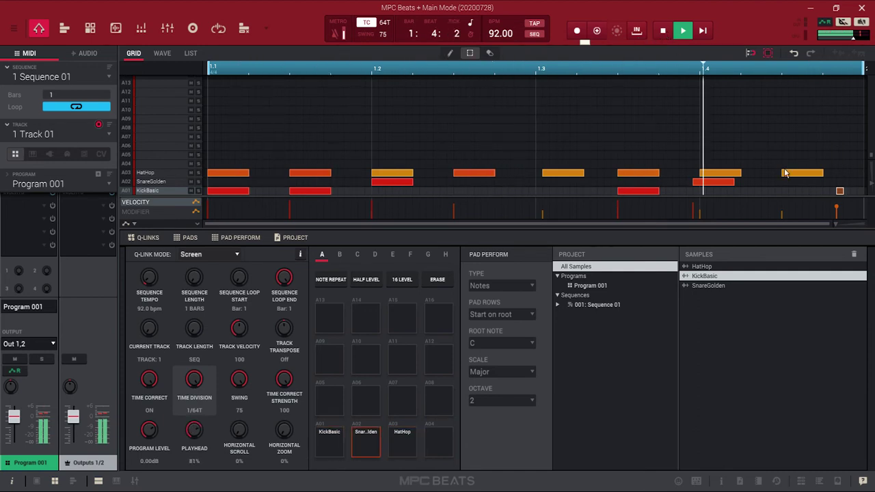
left_click_drag(836, 204, 838, 216)
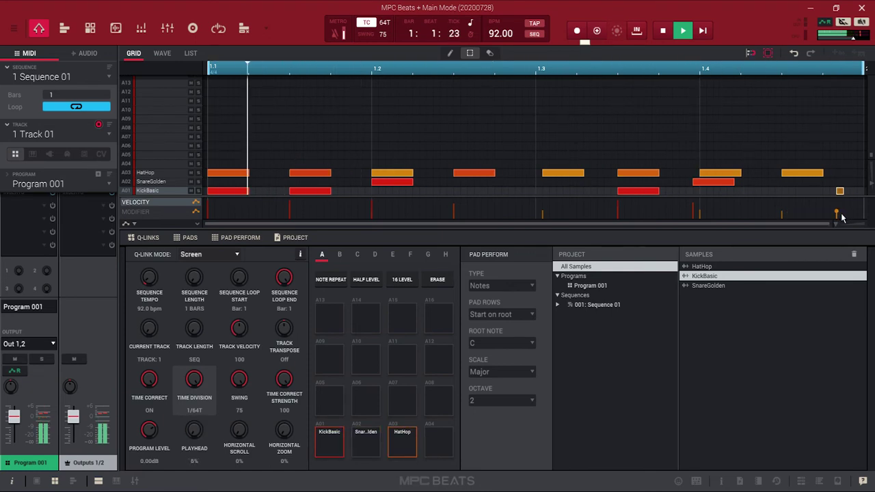
left_click(663, 31)
left_click(662, 31)
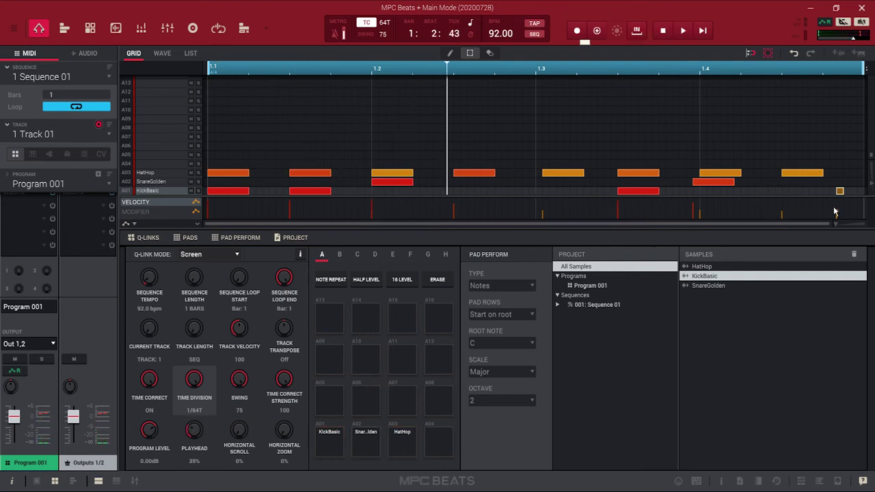
Step: Set the swing to 50, play the loop from the start and return the playhead to the beginning
left_click(214, 68)
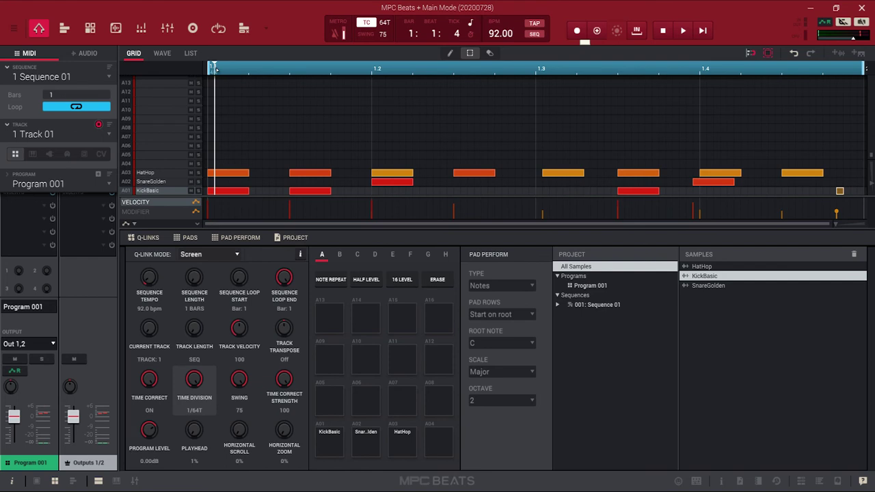
left_click(209, 67)
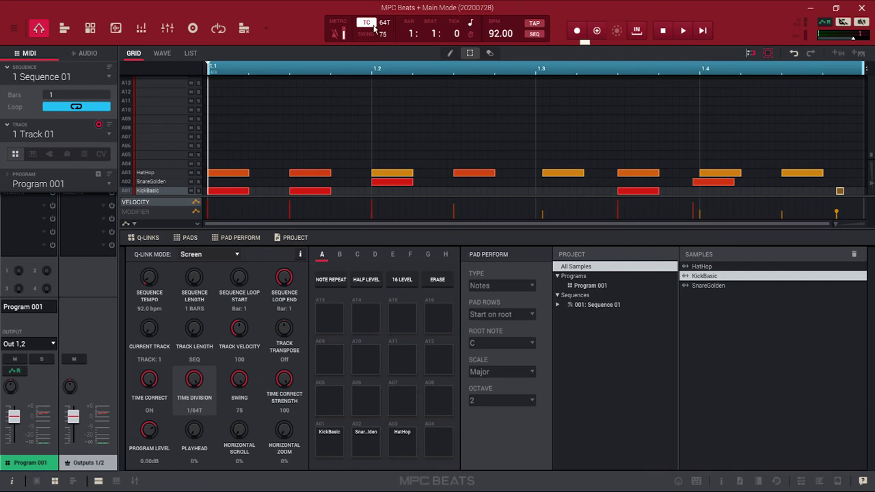
left_click_drag(383, 33, 385, 96)
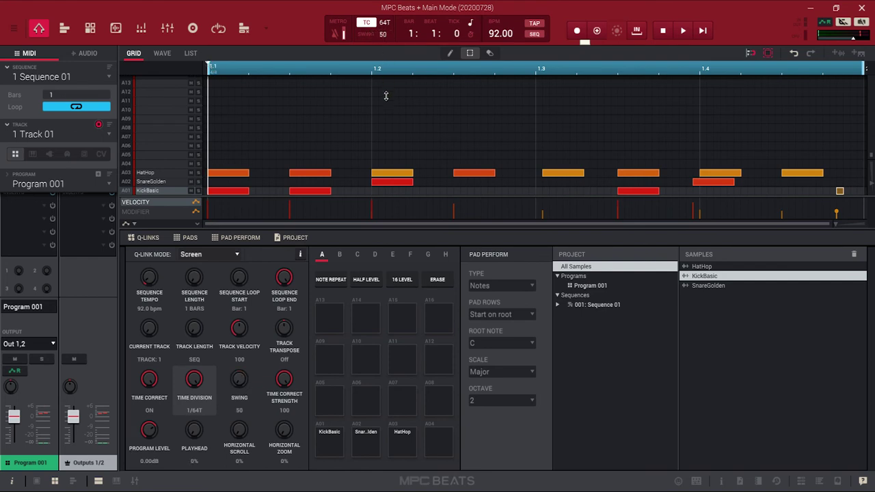
left_click(677, 35)
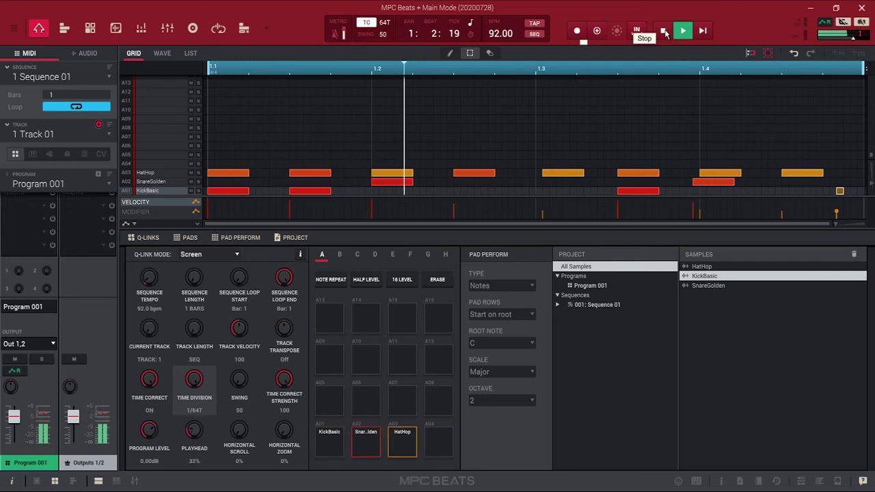
left_click(664, 32)
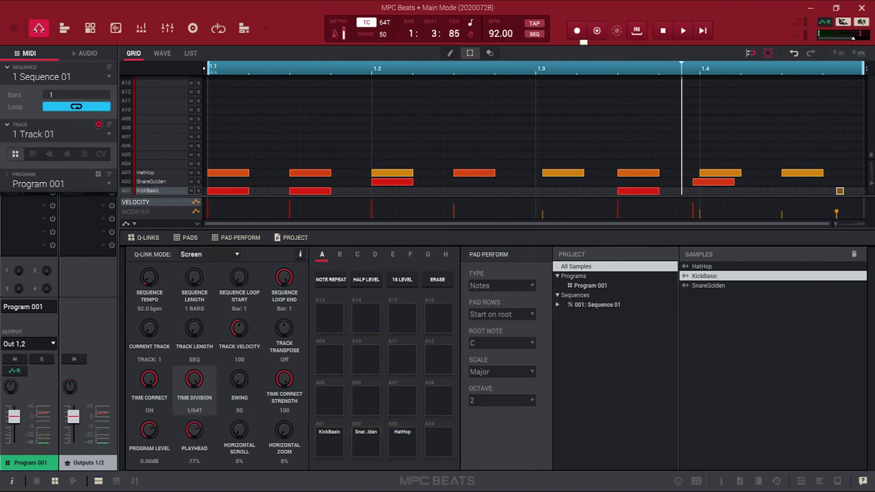
left_click(214, 76)
Step: Set the swing to 67, play the loop and move the playhead back near the start
left_click_drag(383, 38, 385, 29)
left_click(385, 34)
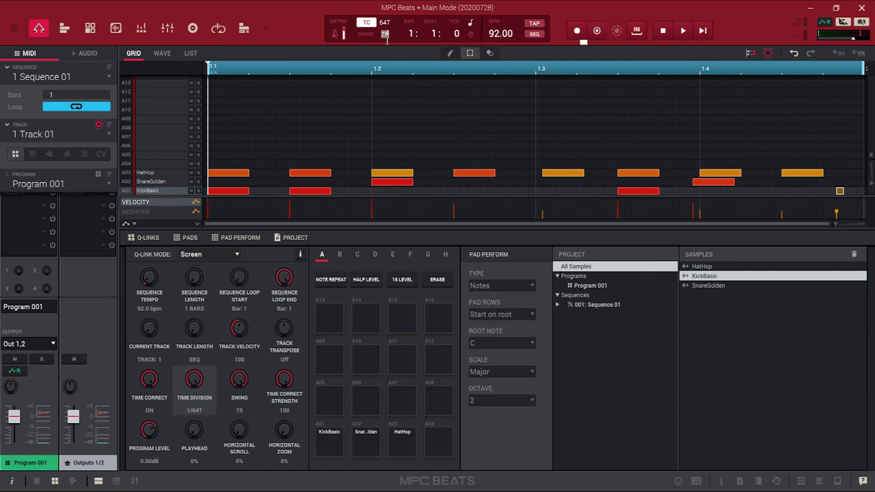
type("67")
key("Return")
left_click(683, 30)
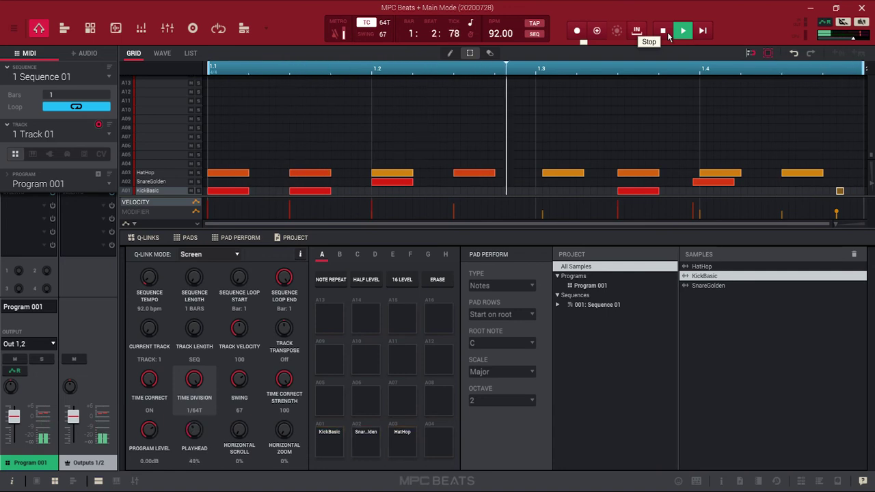
left_click(667, 33)
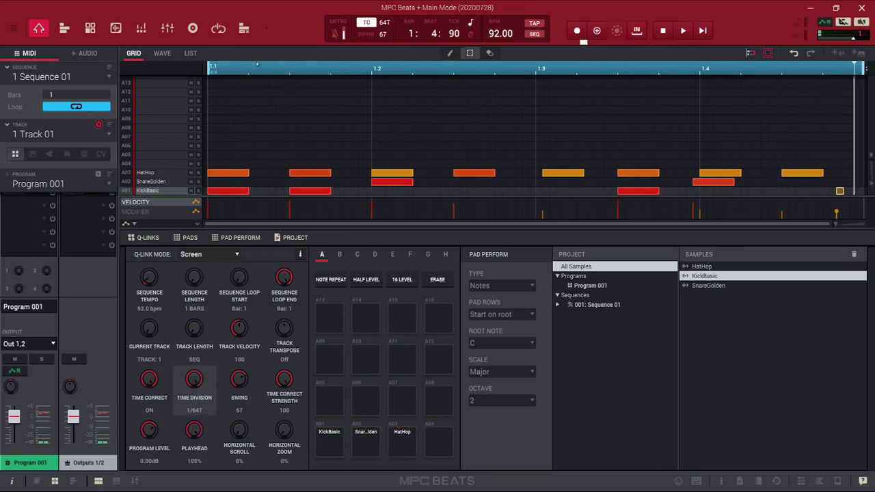
left_click(214, 71)
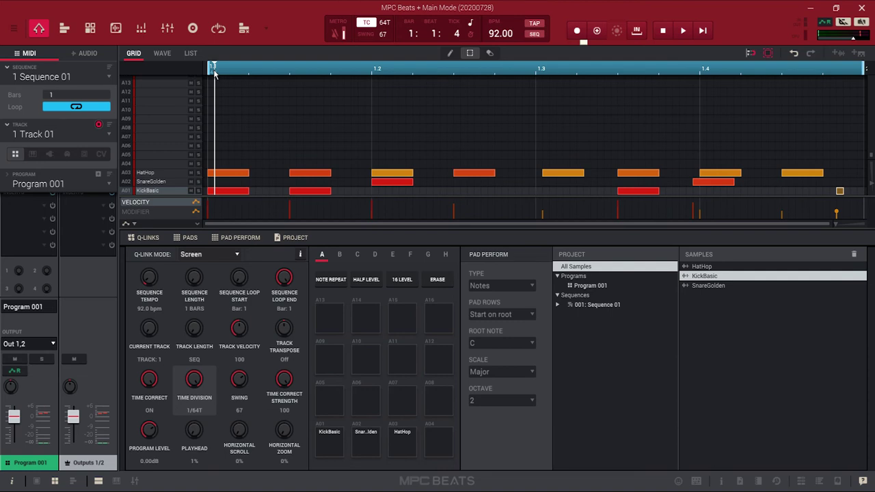